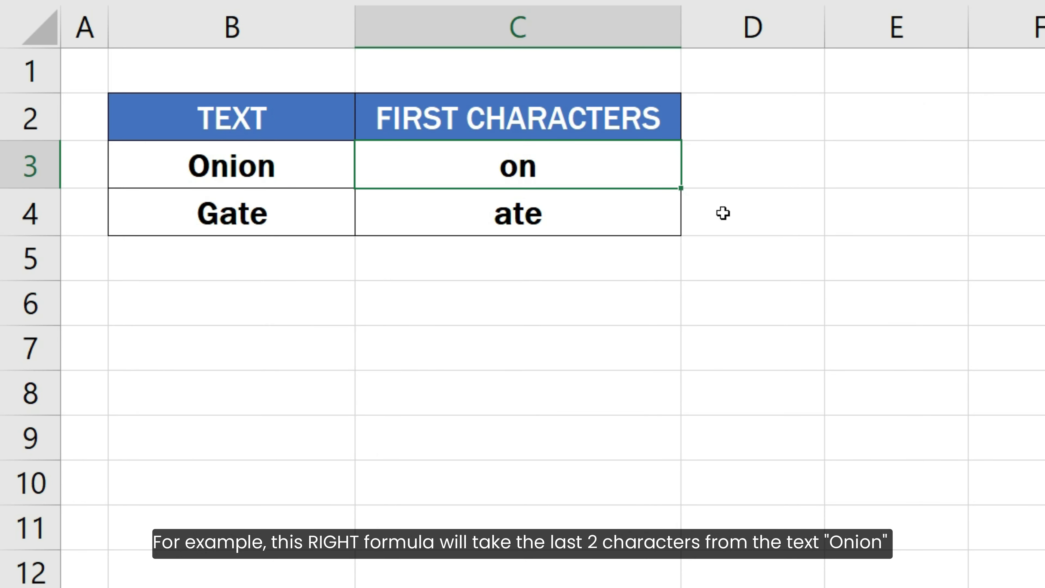
Step: Examine the RIGHT formulas in C3 and C4 that extract the last characters of Onion and Gate
{"action": "key", "text": "F2"}
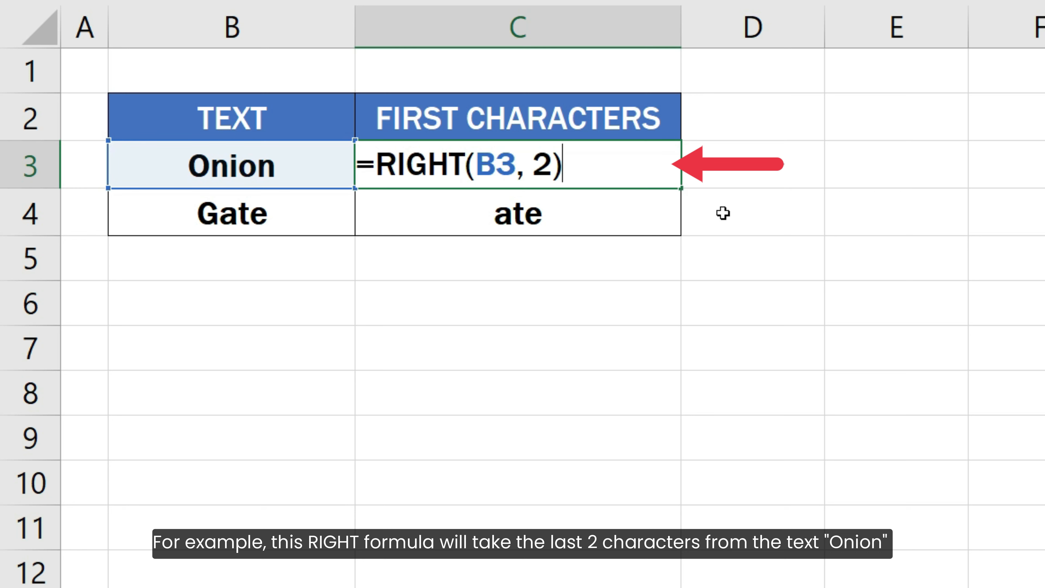
{"action": "key", "text": "Return"}
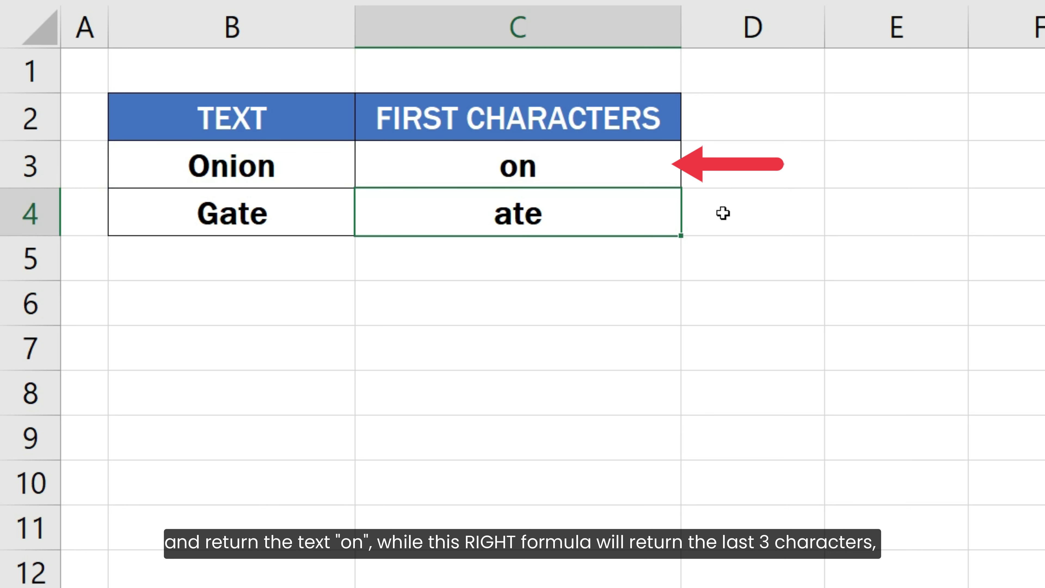
{"action": "key", "text": "F2"}
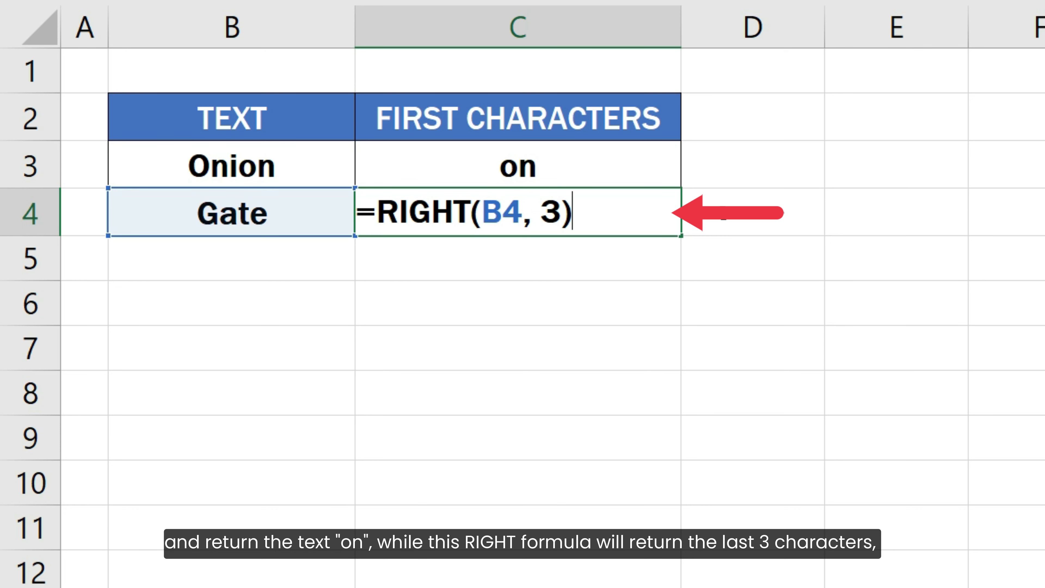
{"action": "key", "text": "Return"}
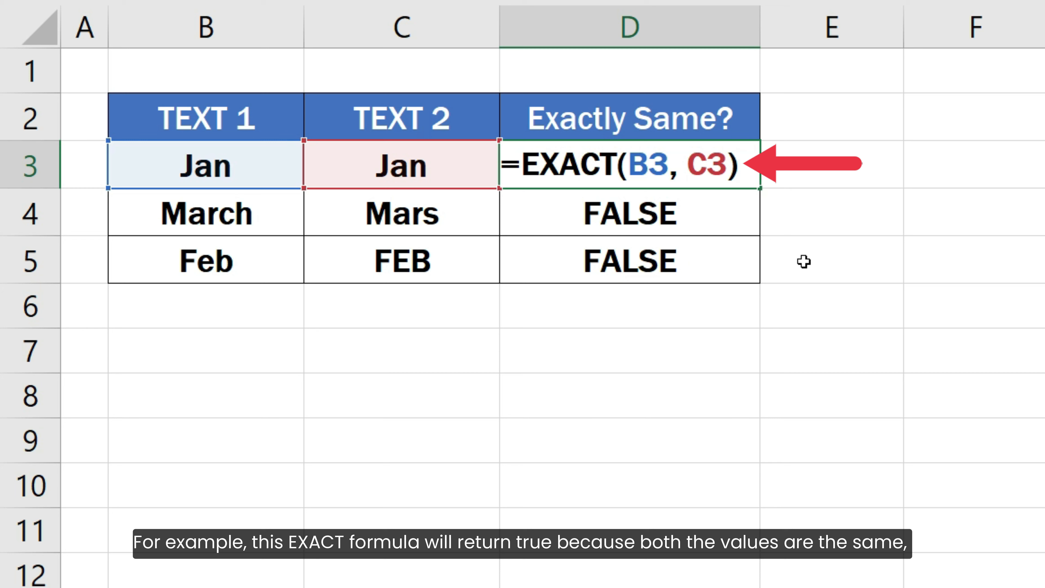
Step: Examine the EXACT formulas in D3 to D5 that compare the TEXT 1 and TEXT 2 values
{"action": "key", "text": "Return"}
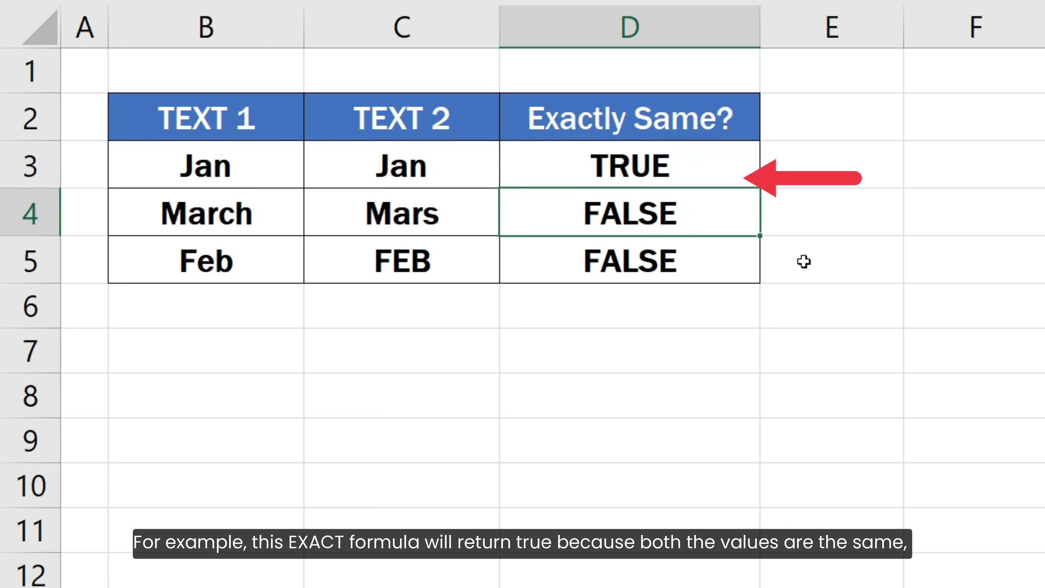
{"action": "key", "text": "F2"}
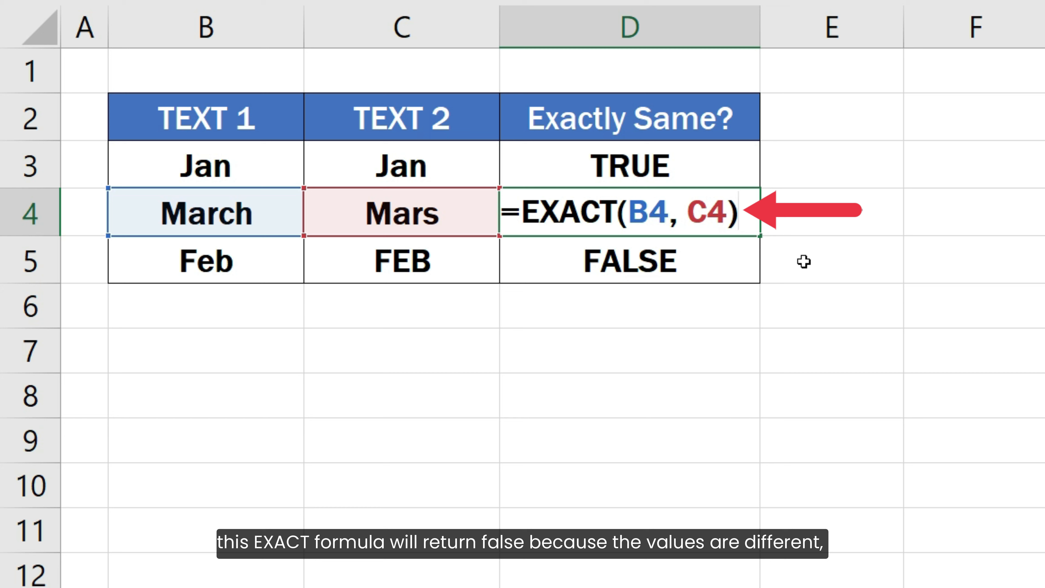
{"action": "key", "text": "Return"}
{"action": "key", "text": "F2"}
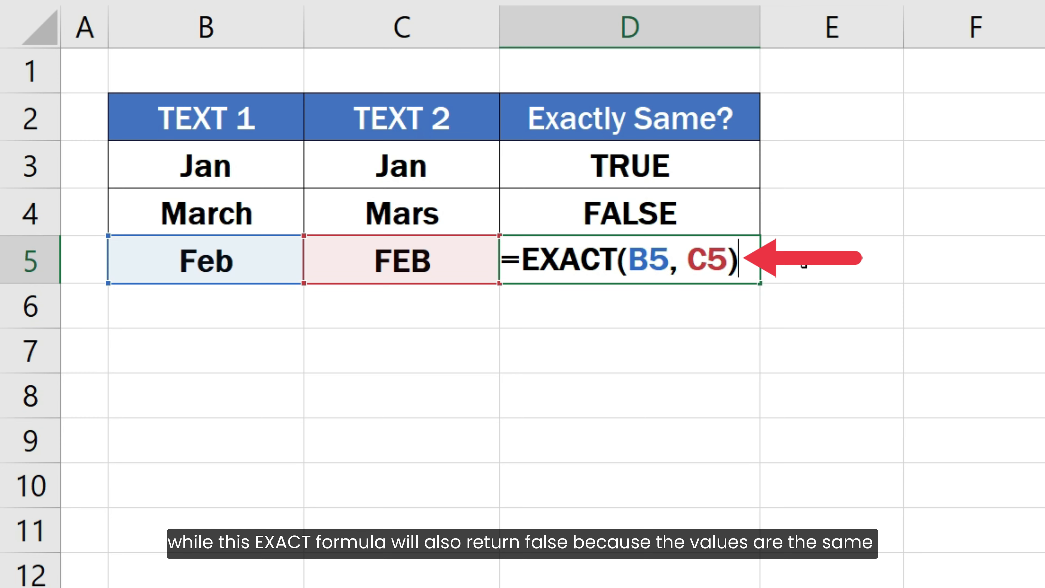
{"action": "key", "text": "Return"}
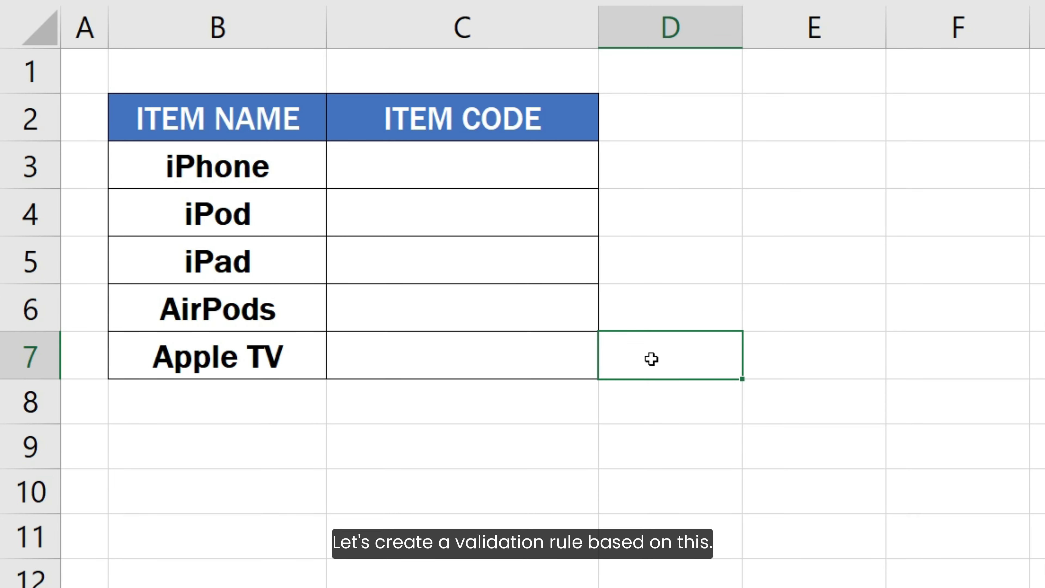
Step: Open data validation for the item code cells C3:C7 and set the allowed criteria to Custom
{"action": "left_click_drag", "start_coordinate": [539, 169], "coordinate": [560, 351]}
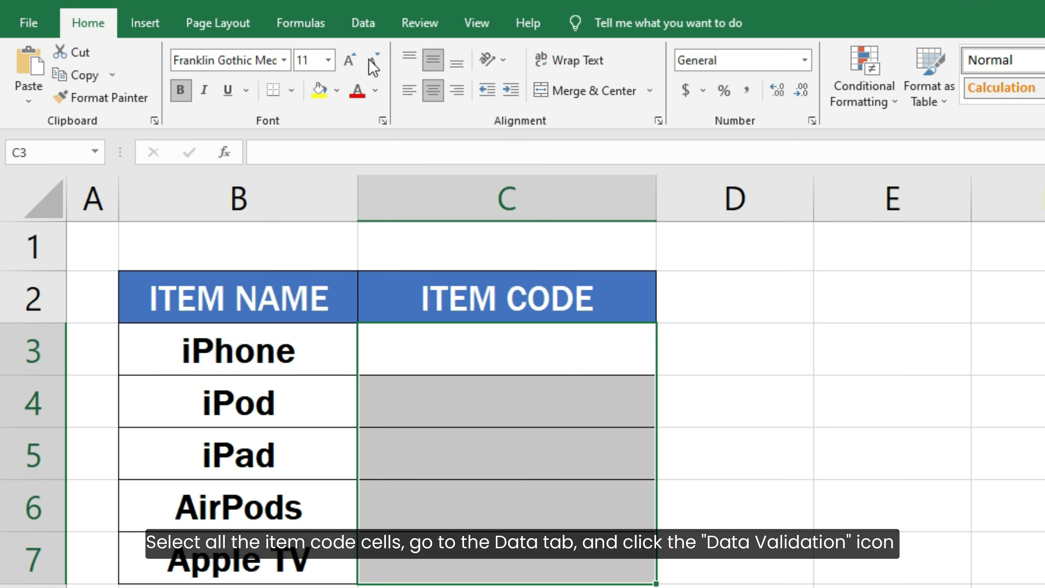
{"action": "left_click", "coordinate": [362, 25]}
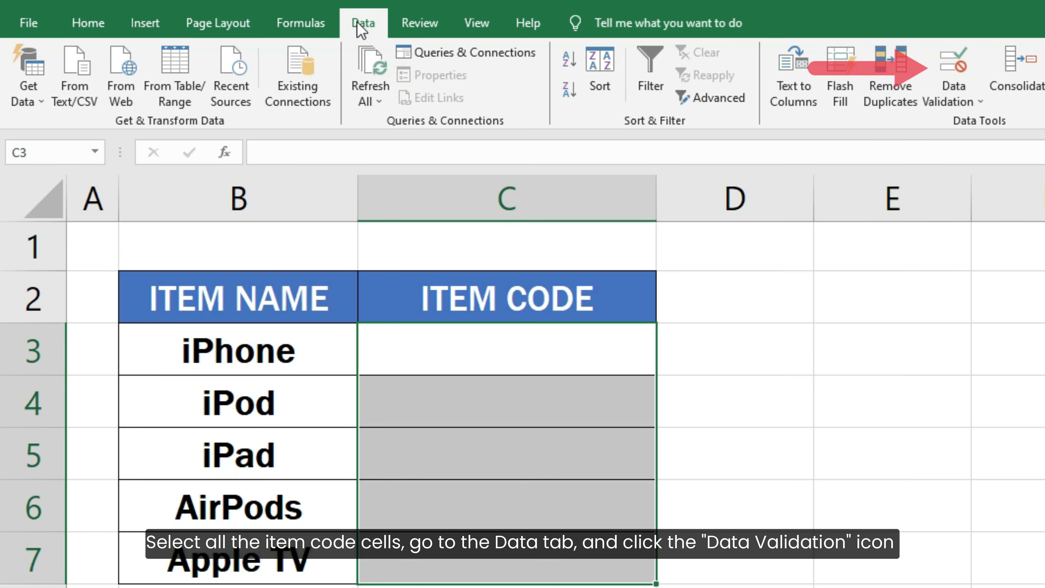
{"action": "left_click", "coordinate": [955, 64]}
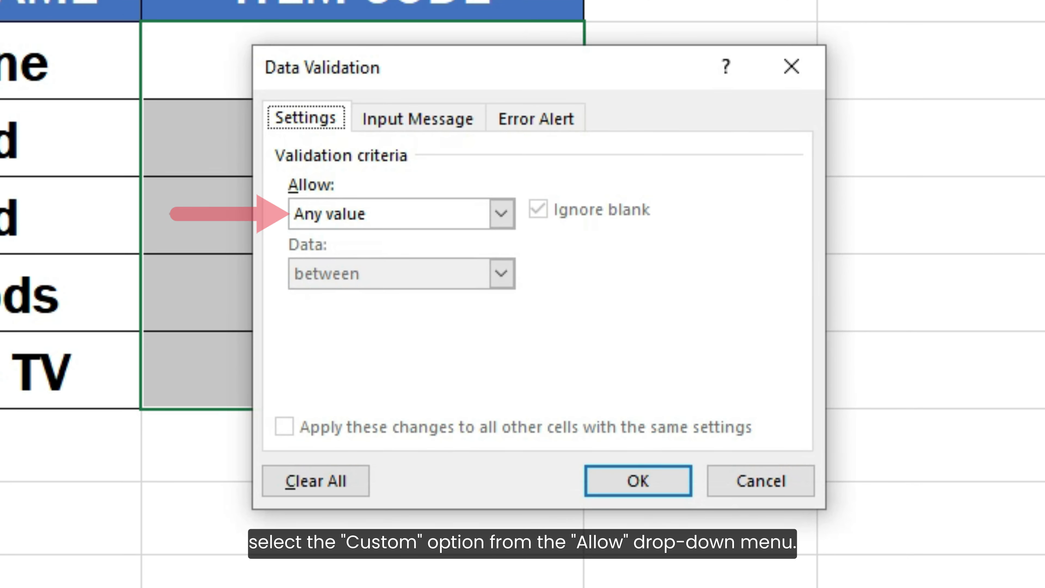
{"action": "left_click", "coordinate": [502, 213]}
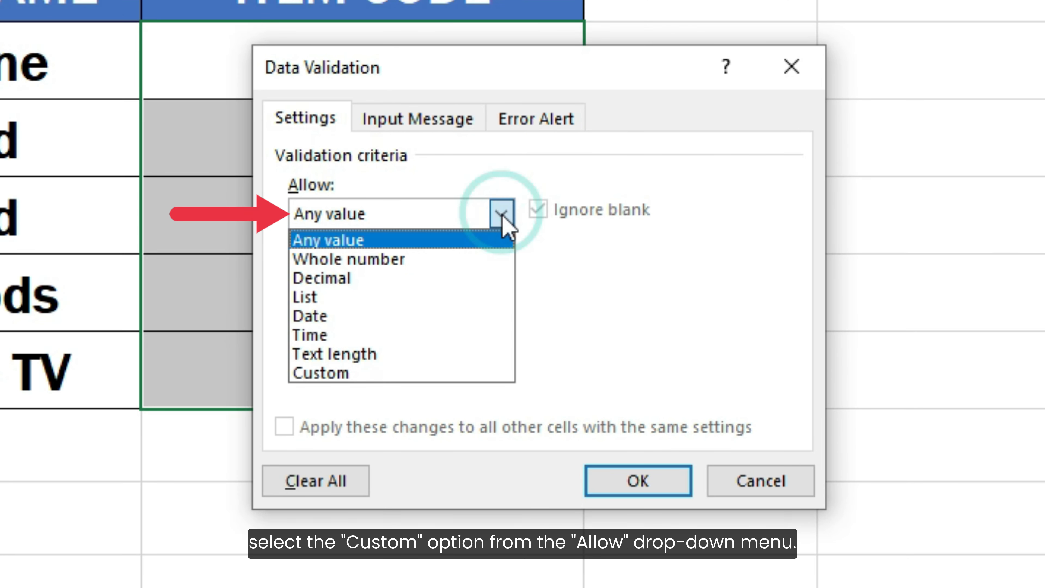
{"action": "left_click", "coordinate": [466, 372]}
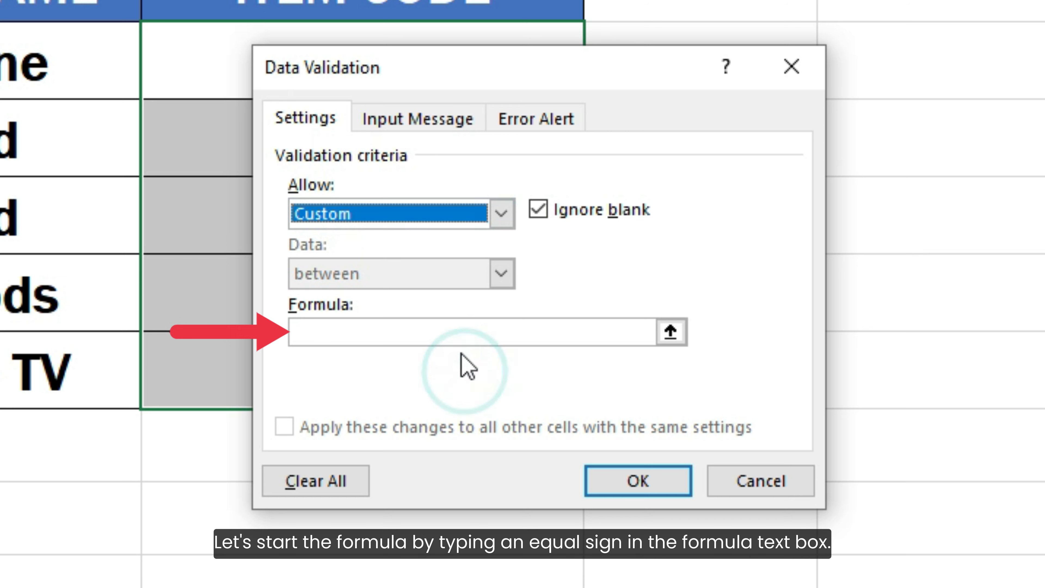
Step: Enter the validation formula =EXACT( RIGHT(C3, 3), "-IN" ) and apply the rule to the item code cells
{"action": "left_click", "coordinate": [464, 332]}
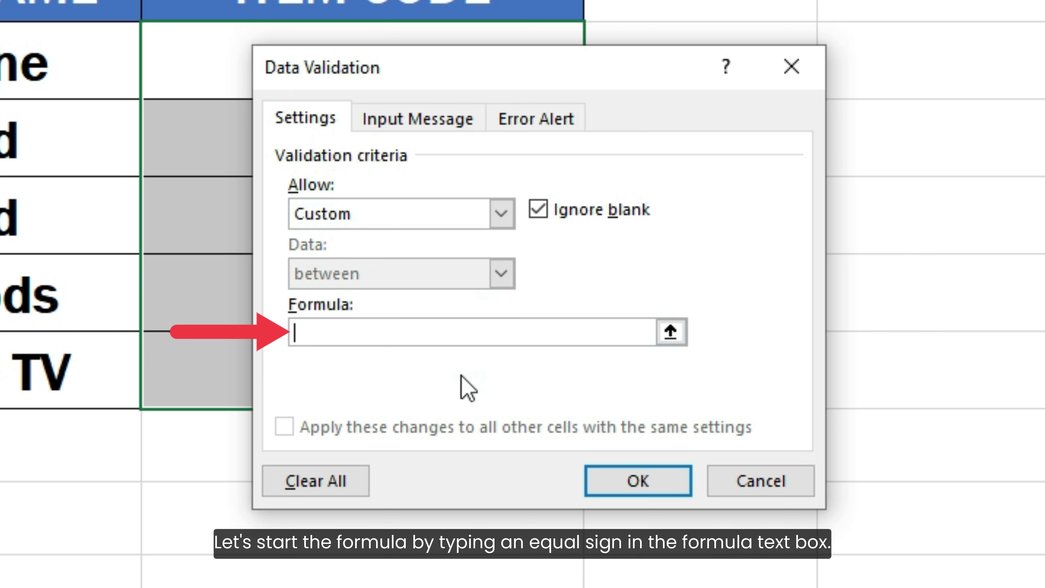
{"action": "type", "text": "=EX"}
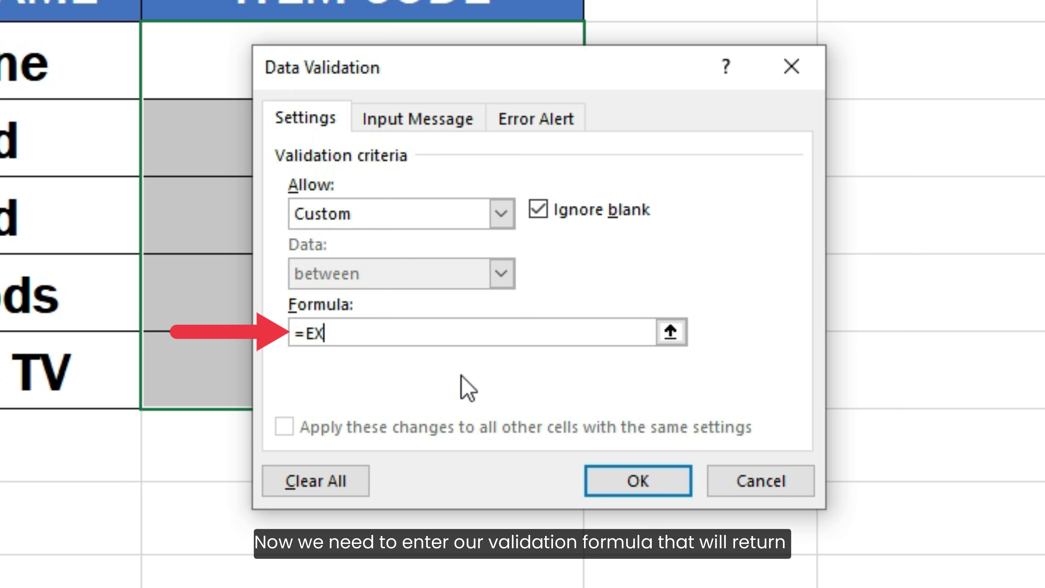
{"action": "type", "text": "ACT( RIGHT"}
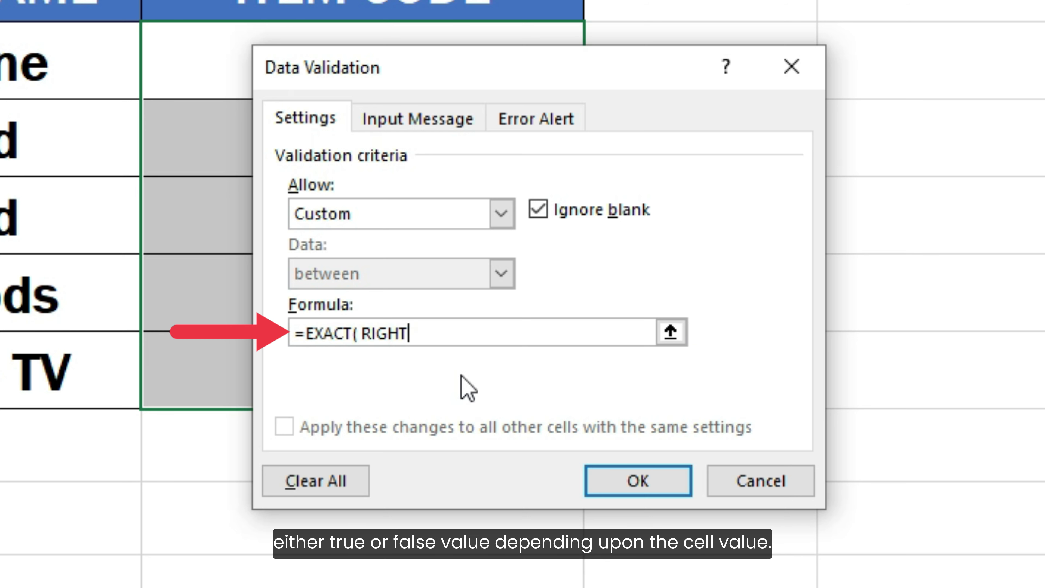
{"action": "type", "text": "(C3, 3),"}
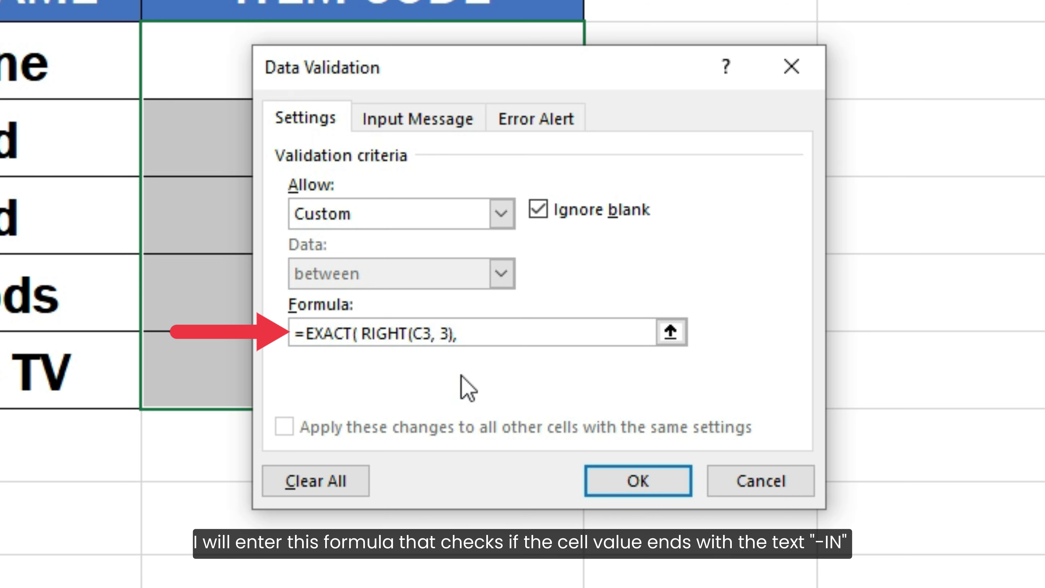
{"action": "type", "text": " \"-IN\" )"}
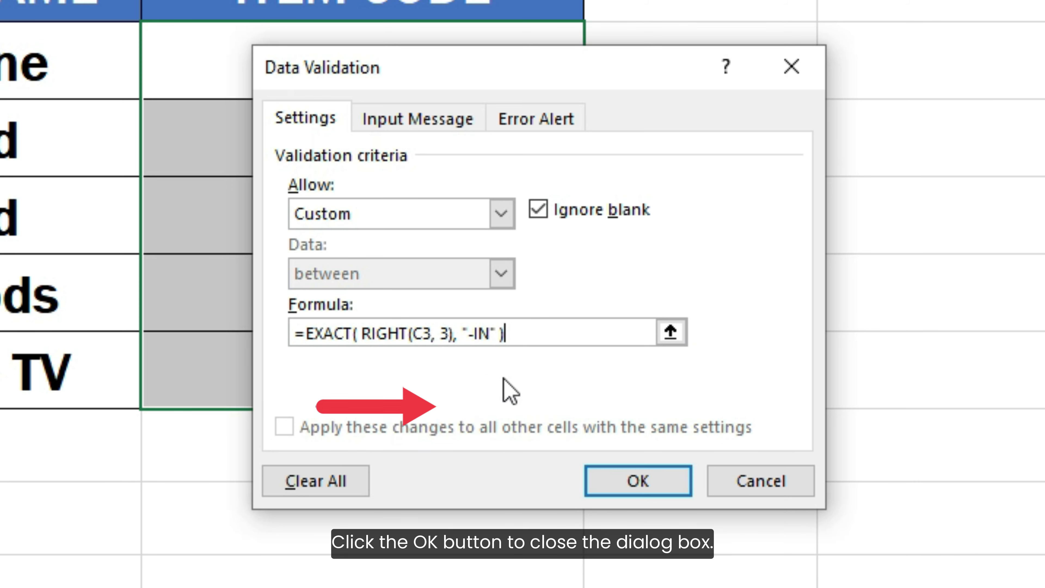
{"action": "left_click", "coordinate": [613, 481]}
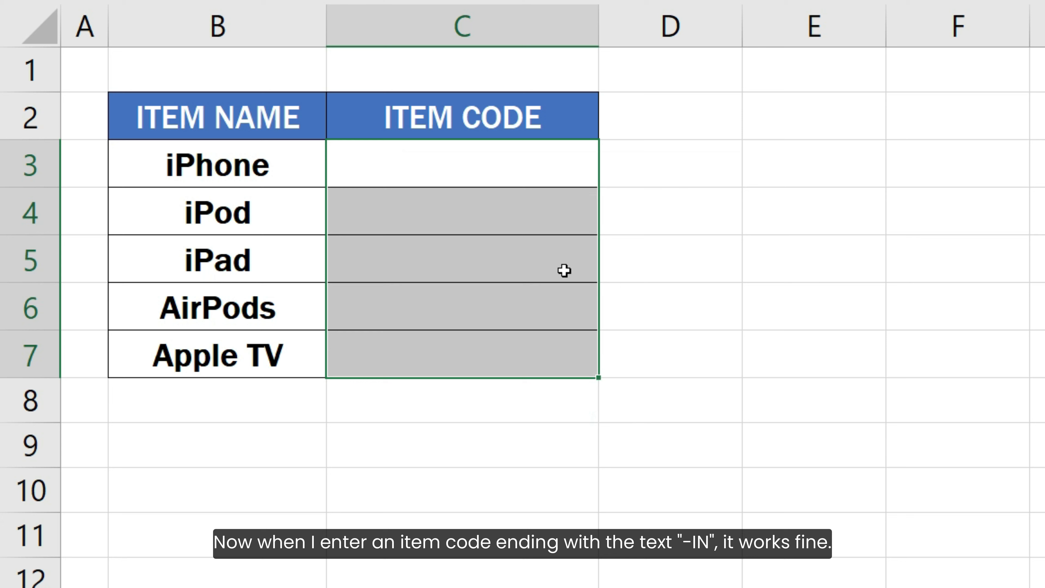
Step: Enter 001-IN as the iPhone's item code in C3
{"action": "left_click", "coordinate": [520, 141]}
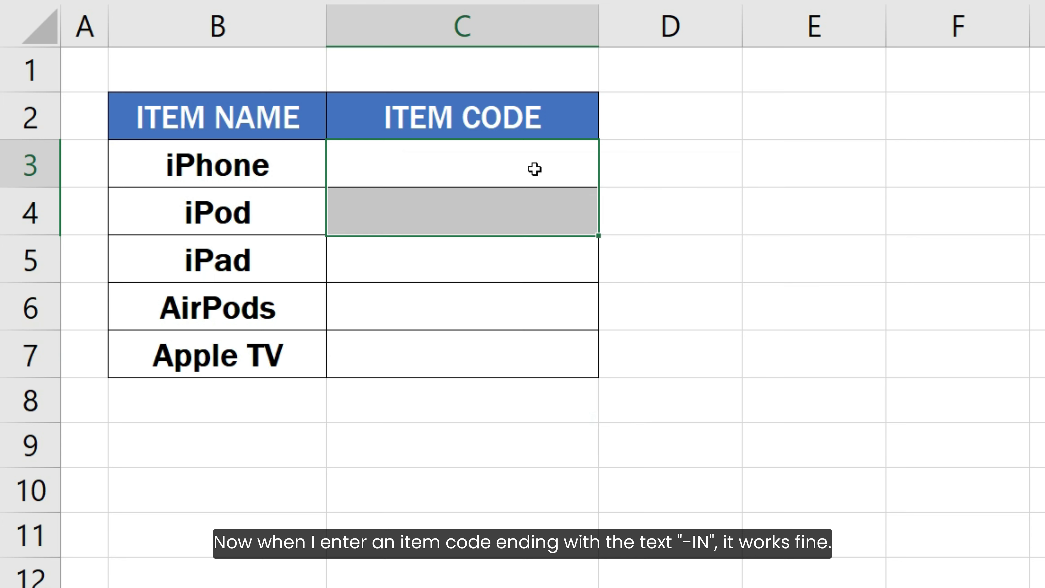
{"action": "double_click", "coordinate": [519, 141]}
{"action": "type", "text": "001-"}
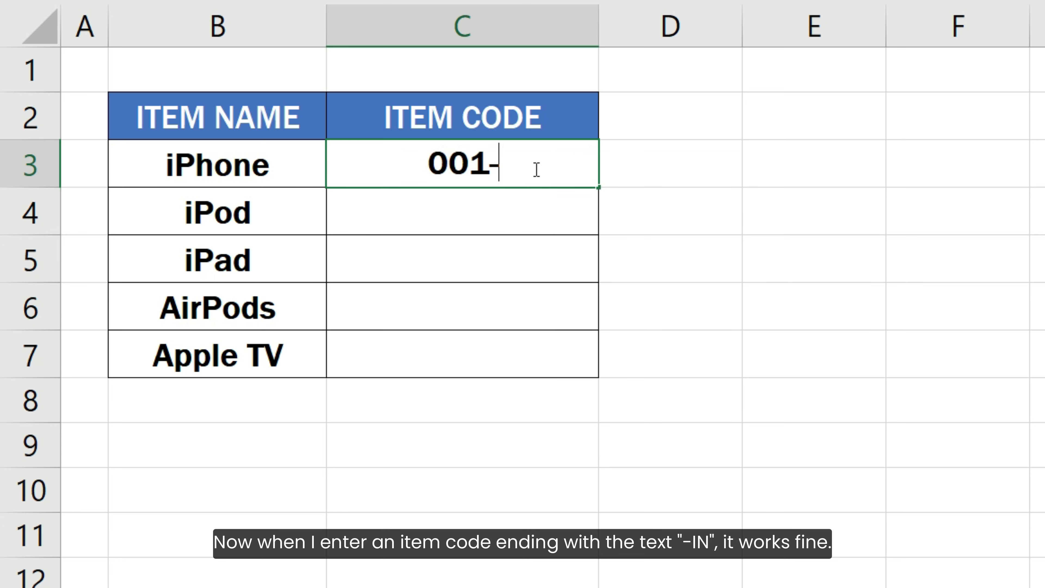
{"action": "type", "text": "IN"}
{"action": "key", "text": "Return"}
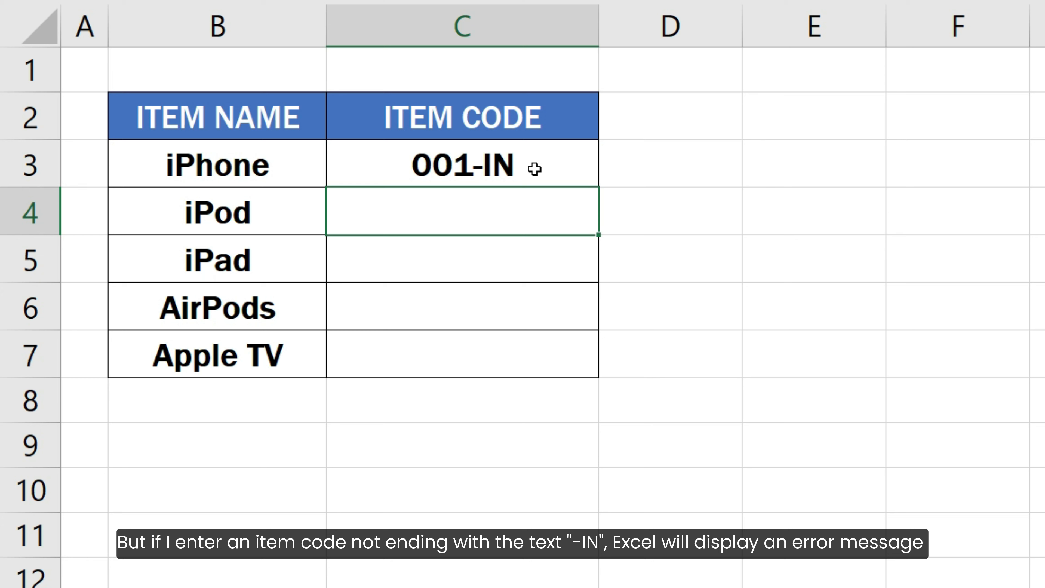
Step: Try to enter 002 as the iPod's item code in C4, and discard the entry
{"action": "type", "text": "002"}
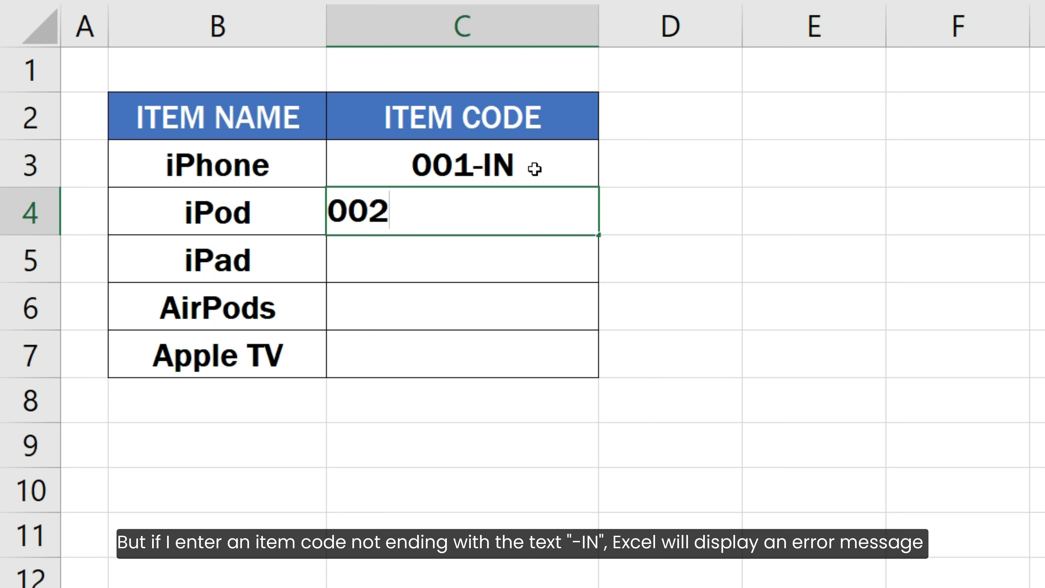
{"action": "key", "text": "Return"}
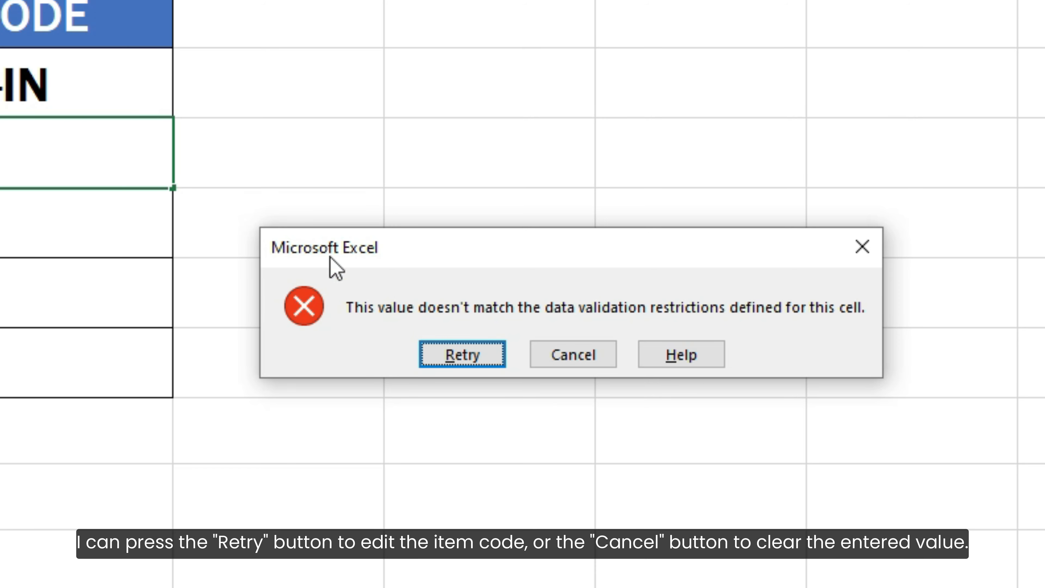
{"action": "left_click", "coordinate": [576, 355]}
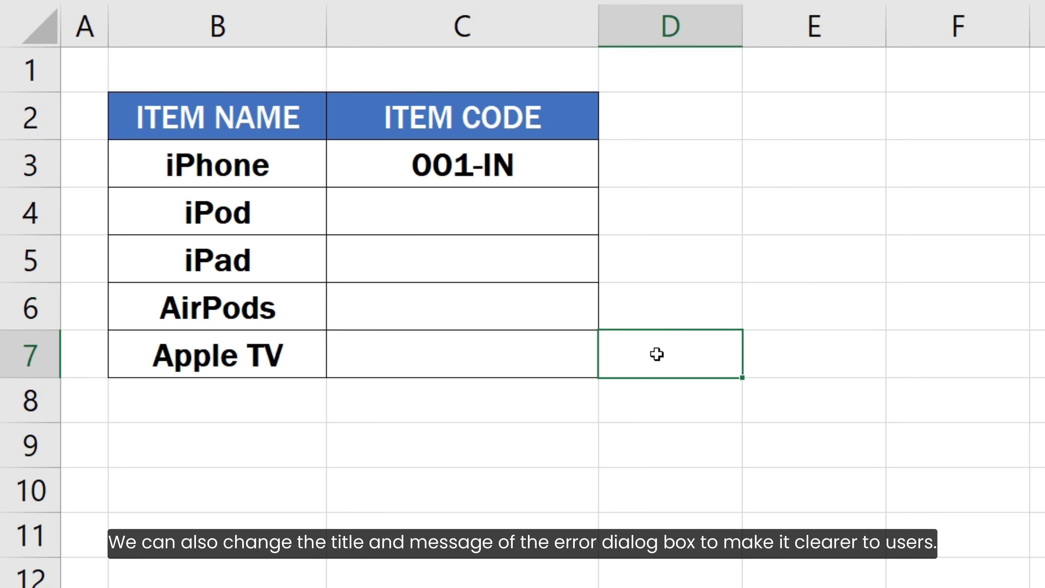
Step: Reopen data validation for C3:C7 and set the error alert title to "Invalid item code"
{"action": "left_click_drag", "start_coordinate": [551, 164], "coordinate": [562, 345]}
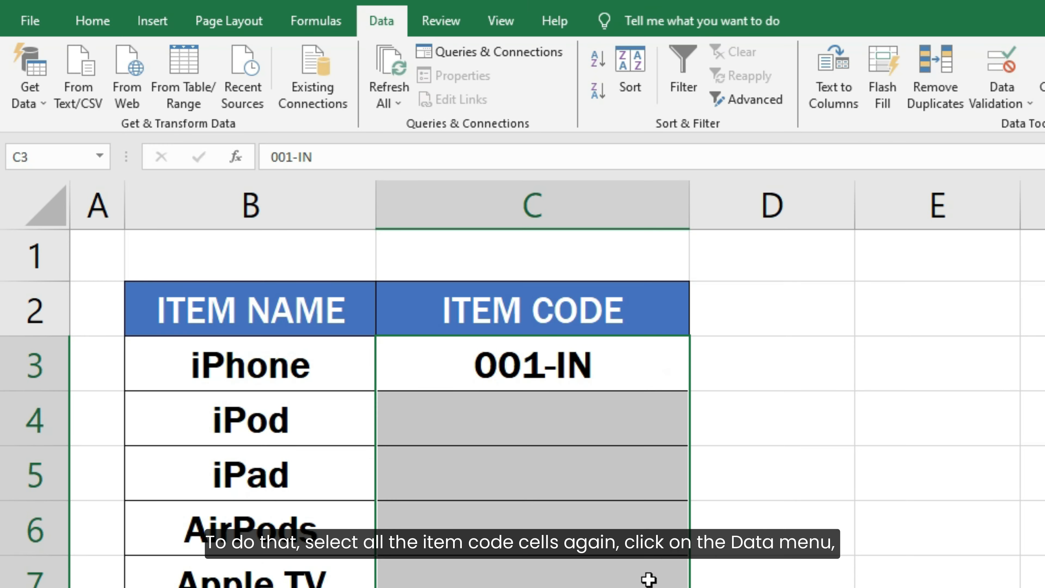
{"action": "left_click", "coordinate": [993, 74]}
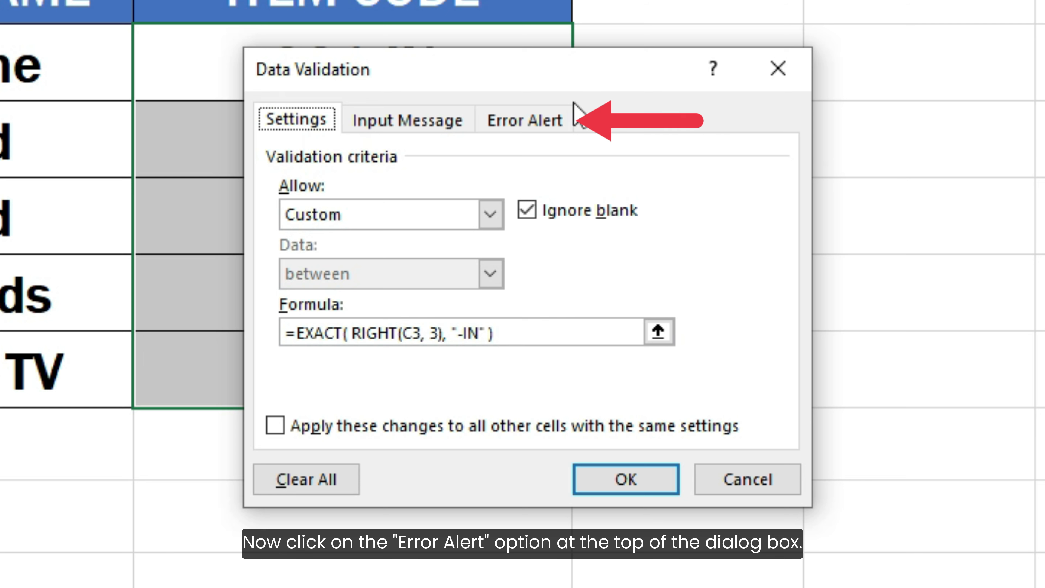
{"action": "left_click", "coordinate": [551, 120]}
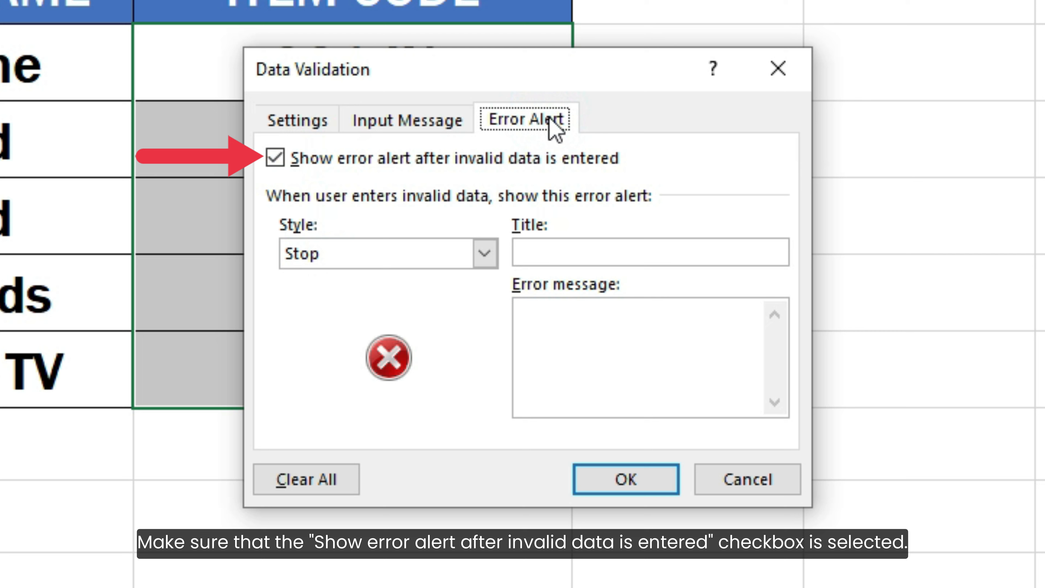
{"action": "left_click", "coordinate": [542, 252]}
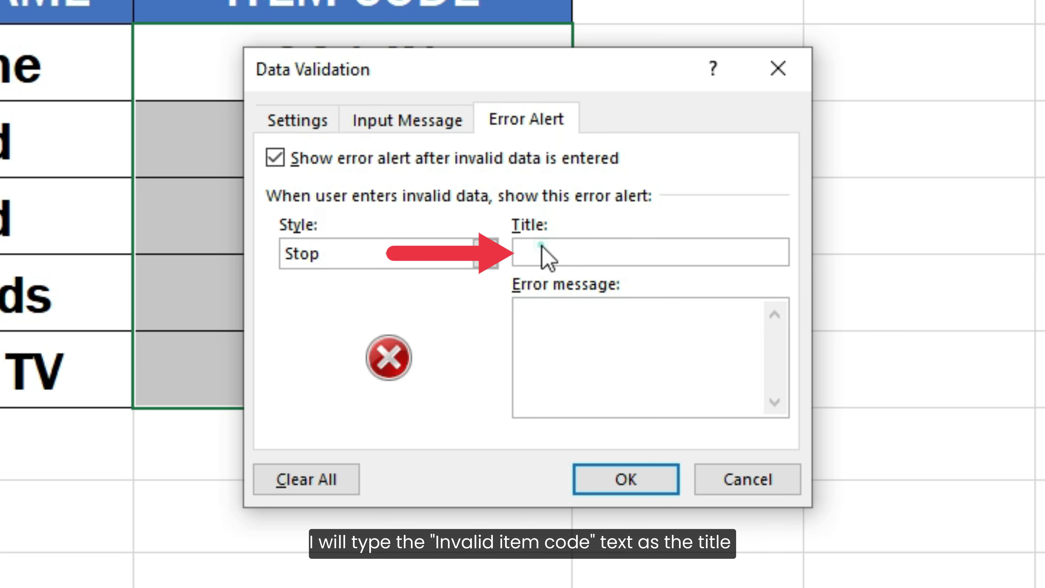
{"action": "type", "text": "Invalid item code"}
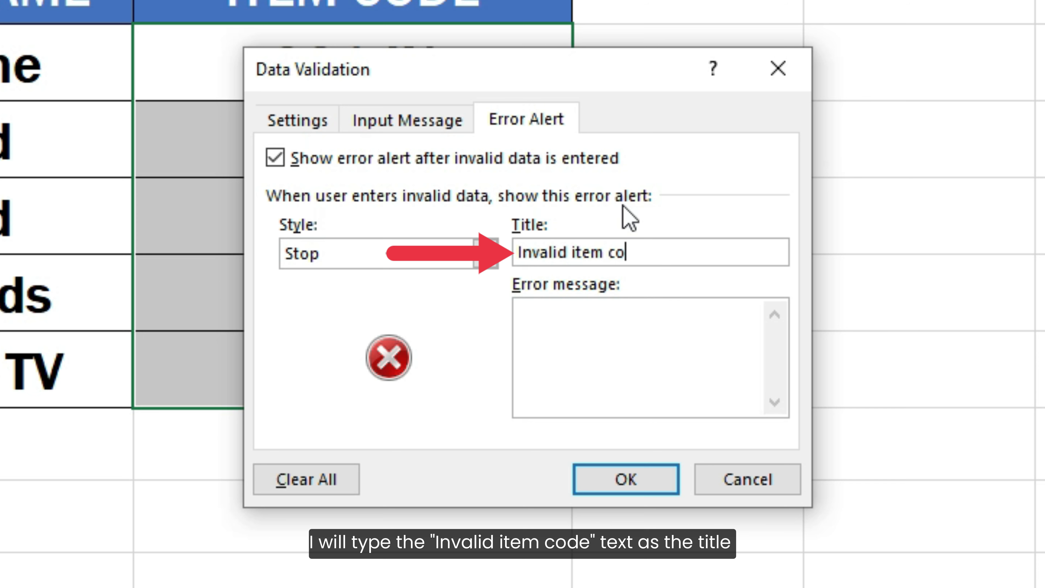
Step: Set the error message to "The item code must end with the text -IN." and apply the validation changes
{"action": "left_click", "coordinate": [587, 336]}
{"action": "type", "text": "The it"}
{"action": "type", "text": "em code"}
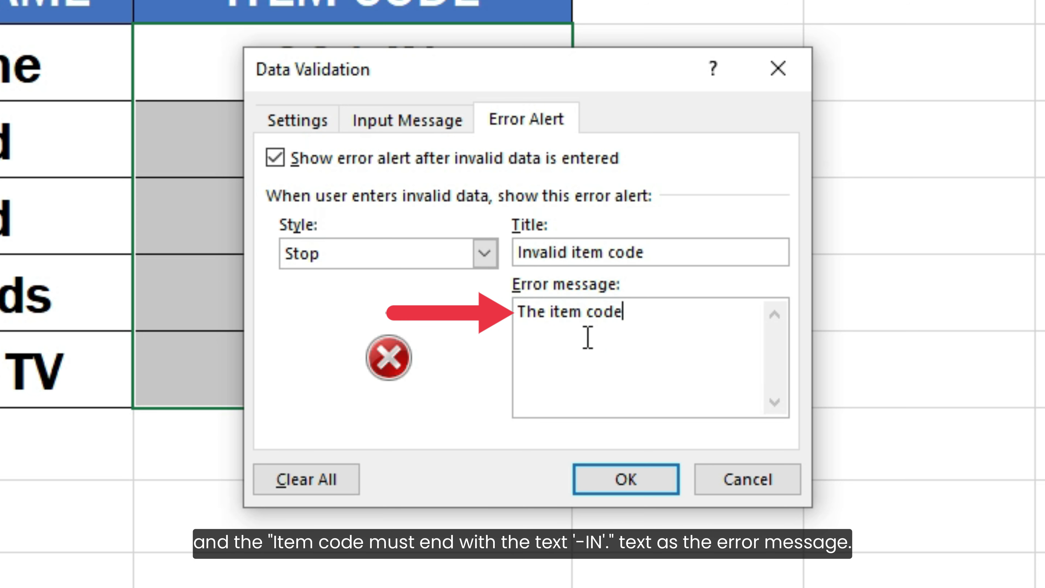
{"action": "type", "text": " must end with the text -IN."}
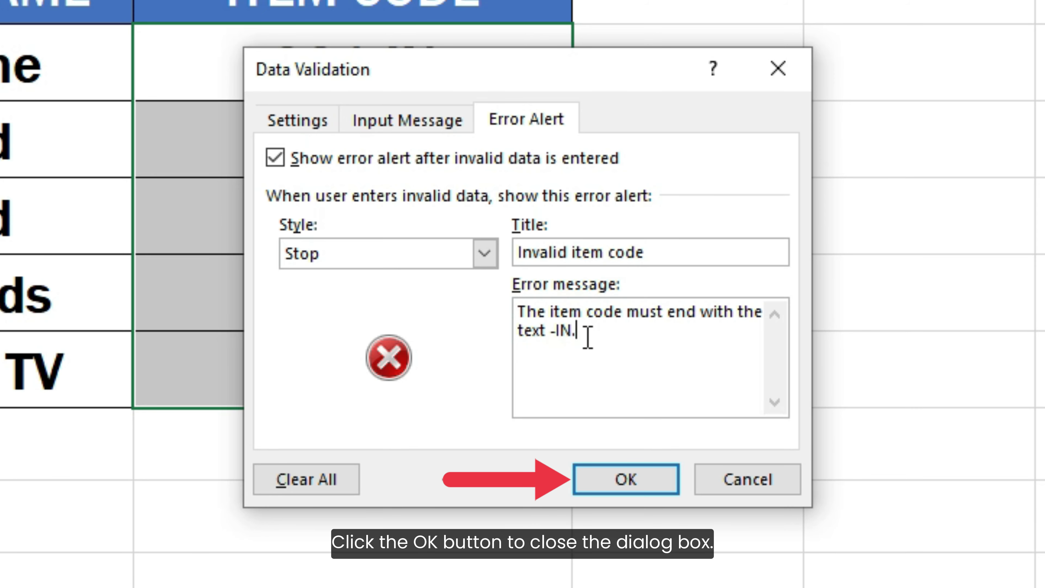
{"action": "left_click", "coordinate": [614, 480]}
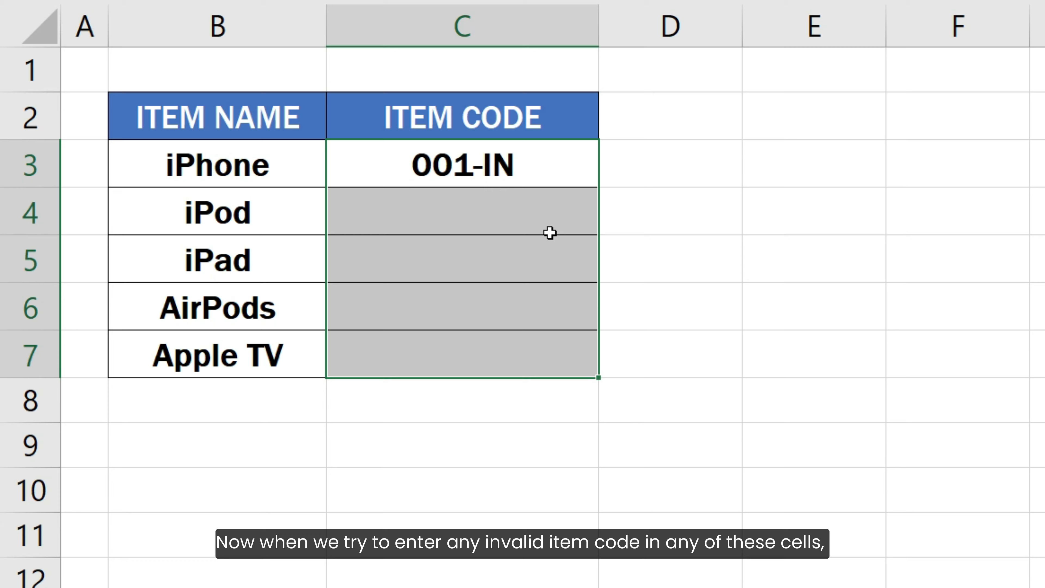
Step: Try to enter 002 as the iPod's item code in C4 to test the custom error alert
{"action": "left_click", "coordinate": [507, 167]}
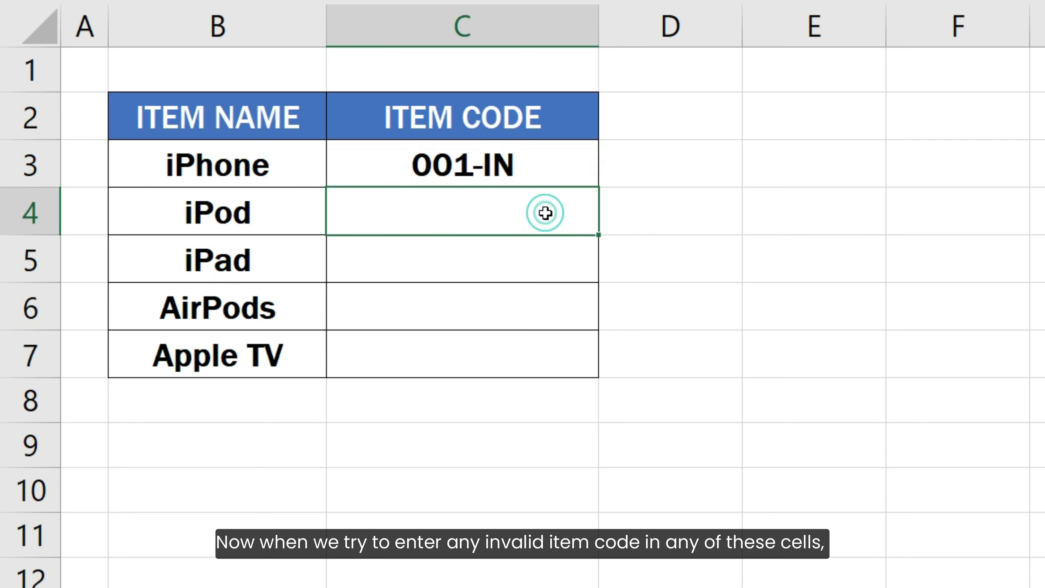
{"action": "type", "text": "002"}
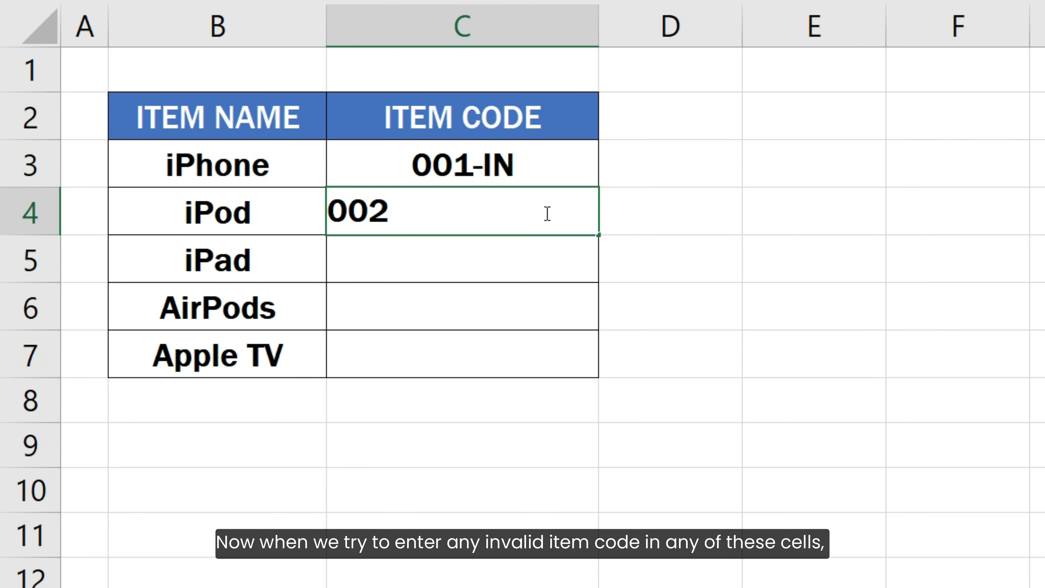
{"action": "key", "text": "Return"}
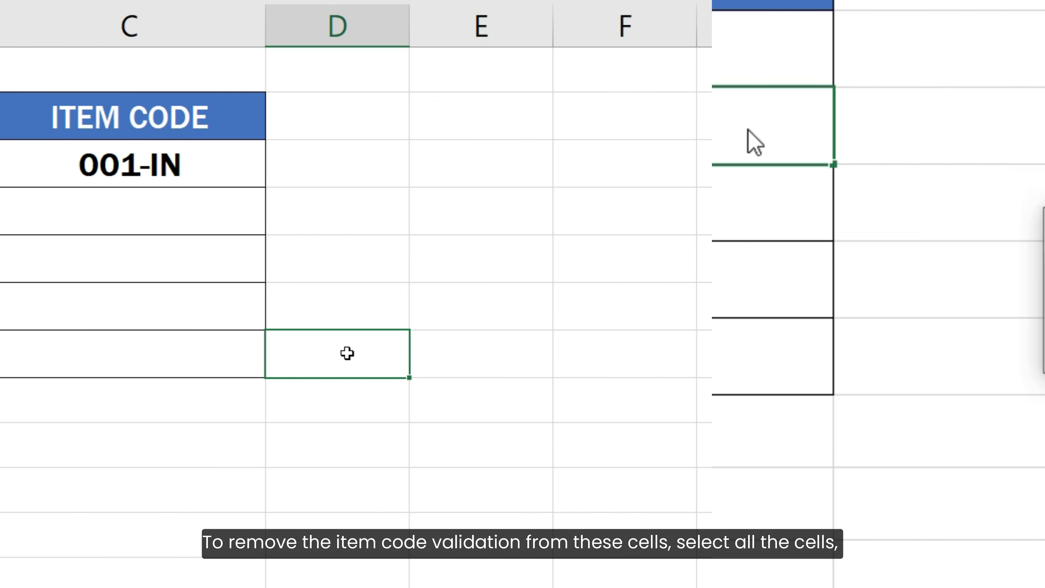
Step: Clear all data validation settings from the item code cells C3:C7 and apply the change
{"action": "left_click_drag", "start_coordinate": [552, 176], "coordinate": [558, 355]}
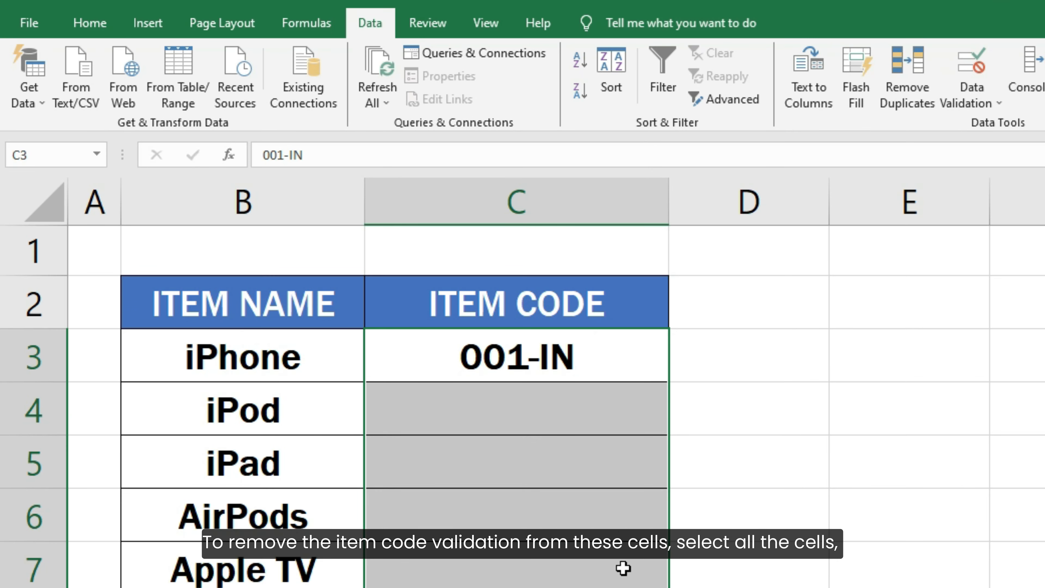
{"action": "left_click", "coordinate": [978, 70]}
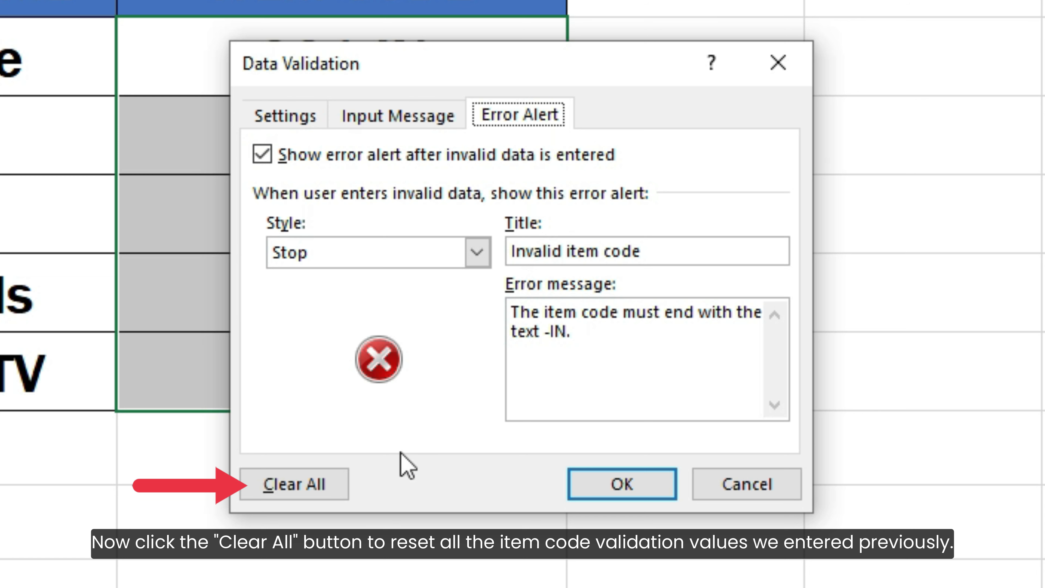
{"action": "left_click", "coordinate": [317, 497]}
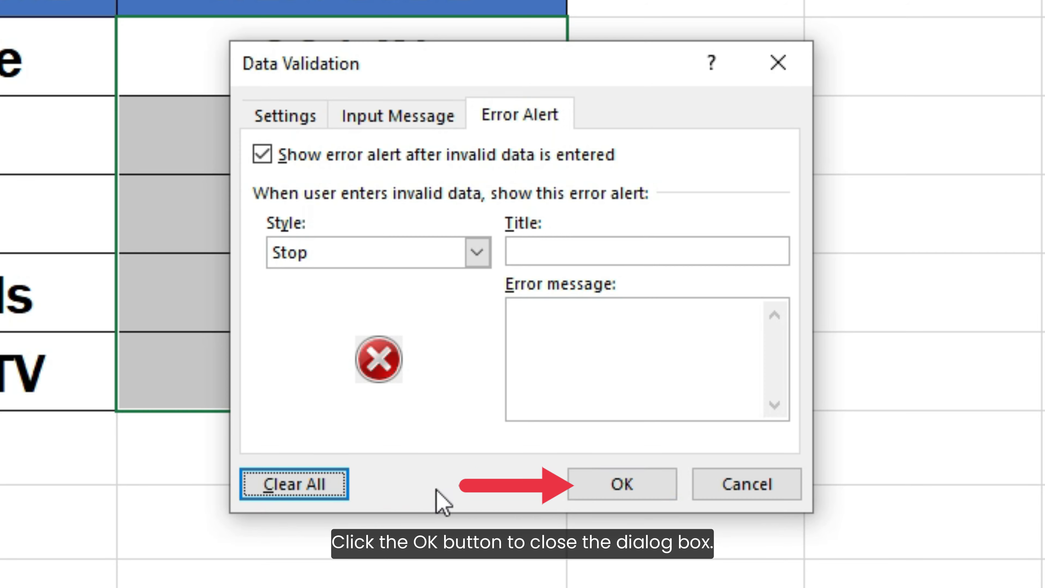
{"action": "left_click", "coordinate": [602, 478]}
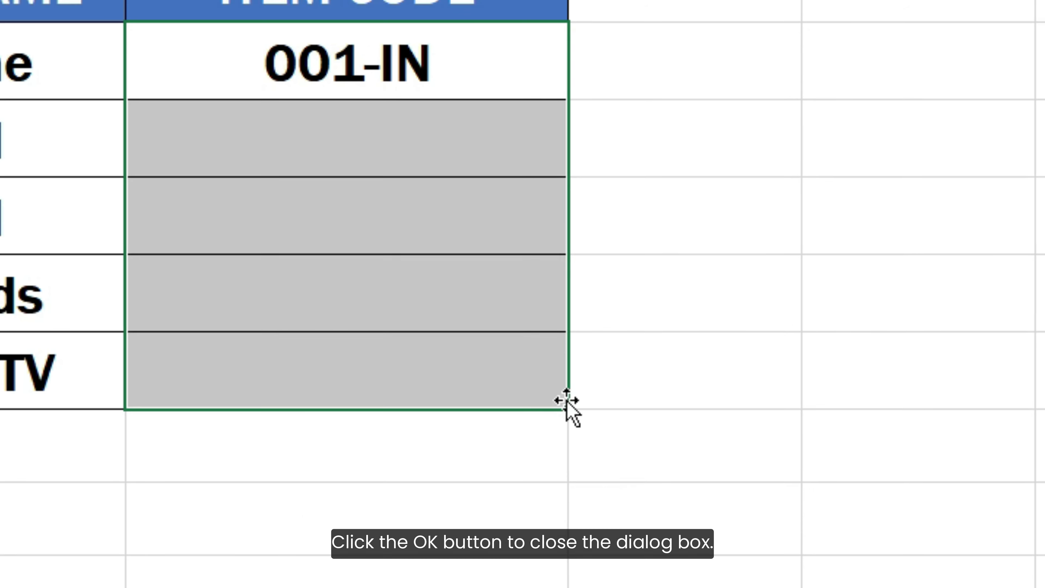
Step: Enter 002 as the iPod's item code in C4 and abc as the iPad's item code in C5
{"action": "left_click", "coordinate": [479, 138]}
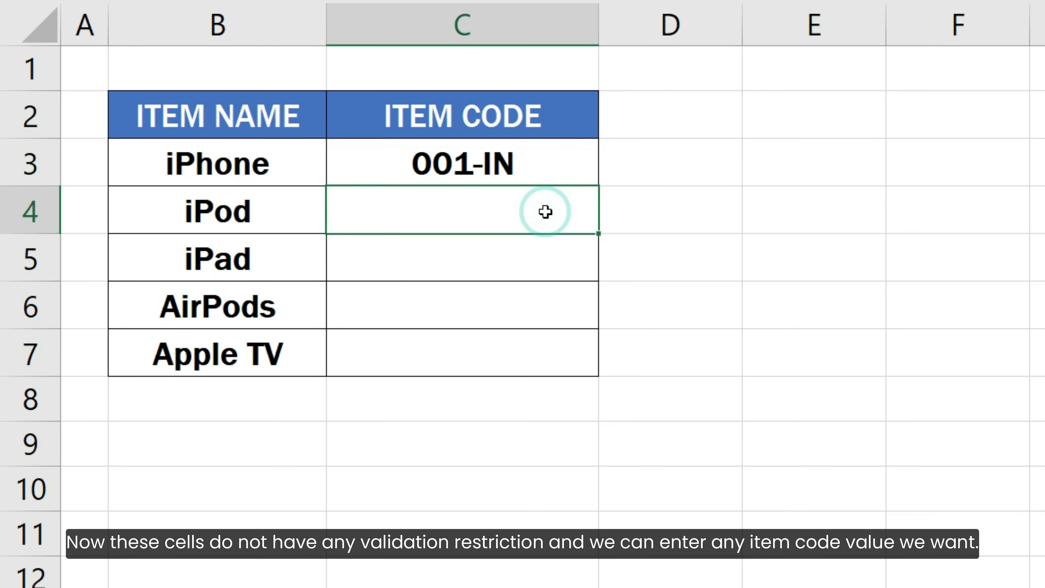
{"action": "type", "text": "002"}
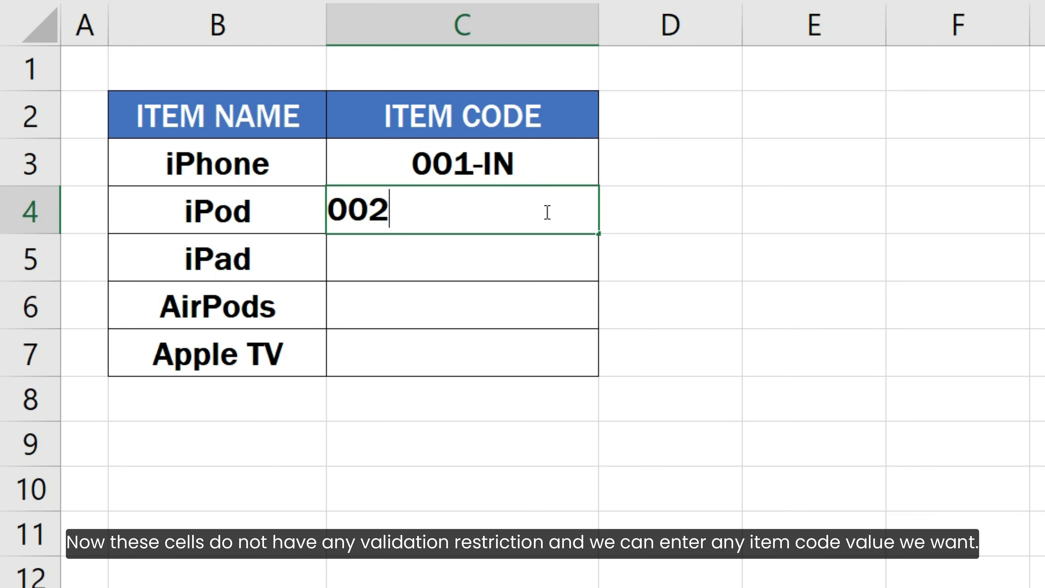
{"action": "key", "text": "Return"}
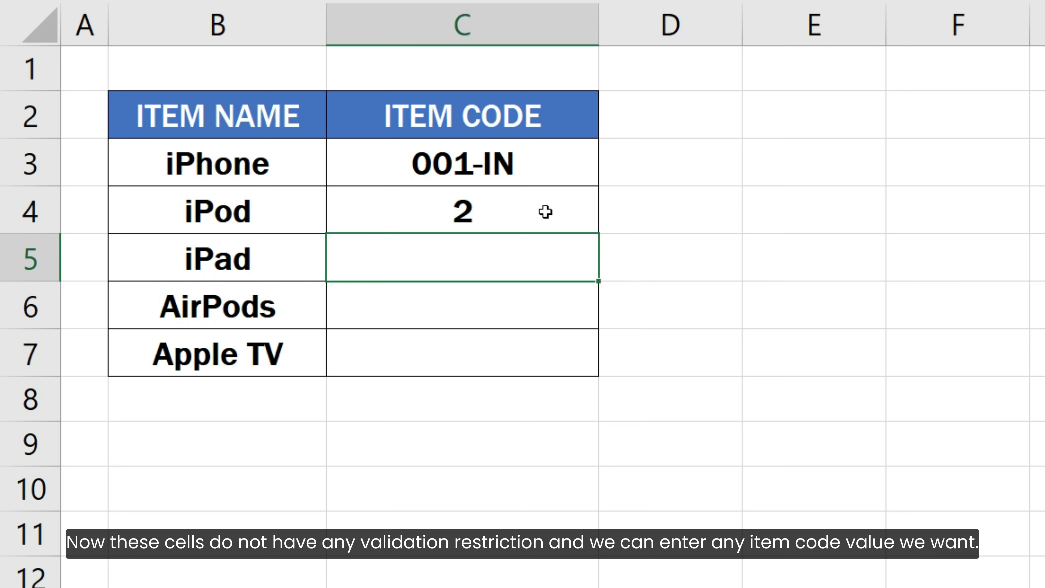
{"action": "type", "text": "abc"}
{"action": "key", "text": "Return"}
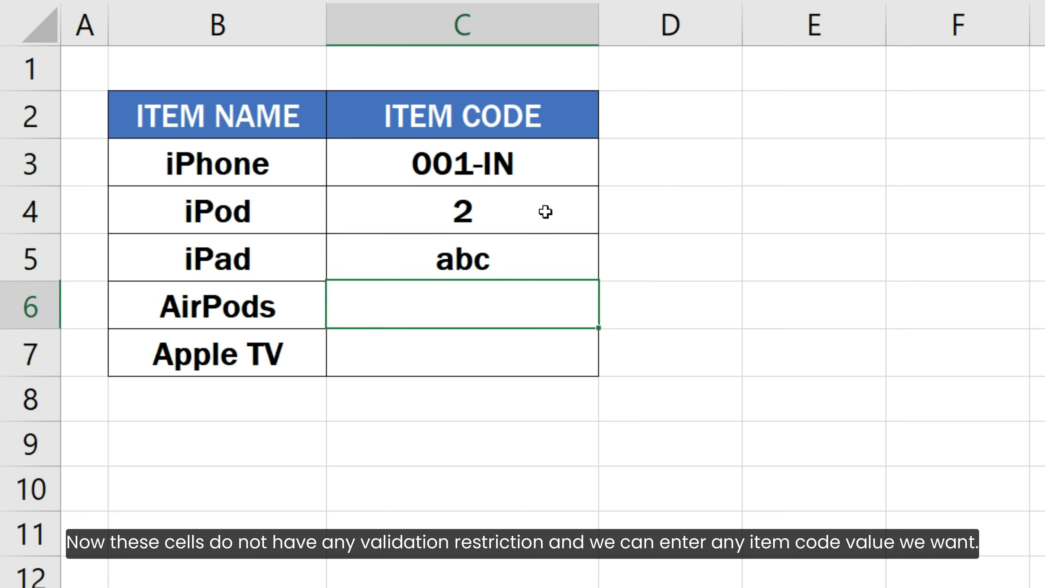